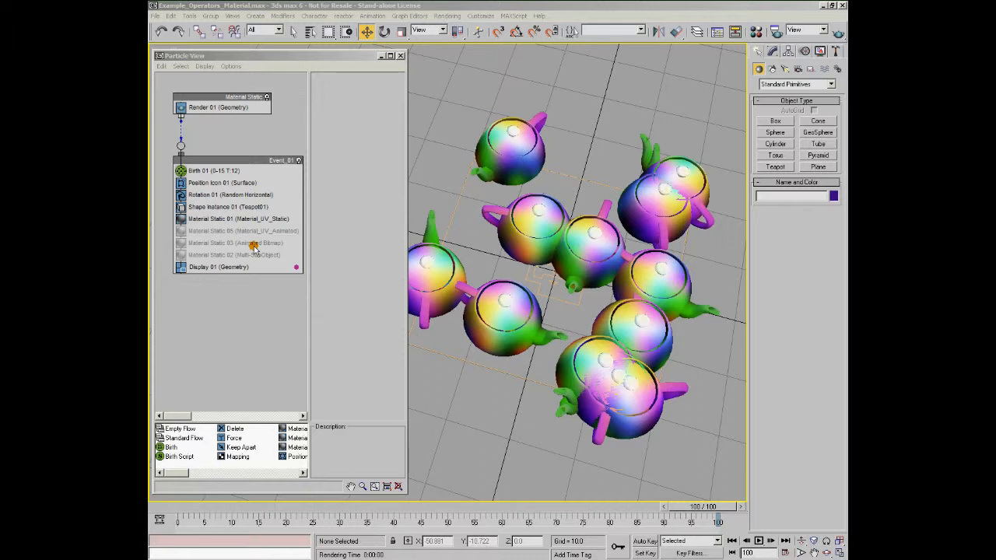
- Examine the Material Static 01 operator and the Material_UV_Static, Material_UV_Animated, Multi-SubObject and Animated Bitmap materials in the Material Editor
{"action": "left_click", "coordinate": [201, 219]}
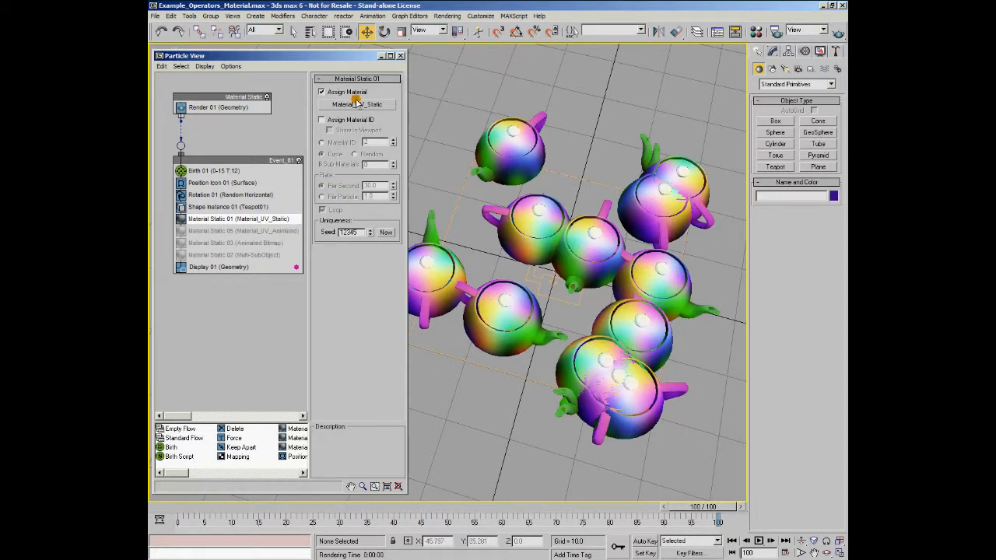
{"action": "left_click", "coordinate": [756, 33]}
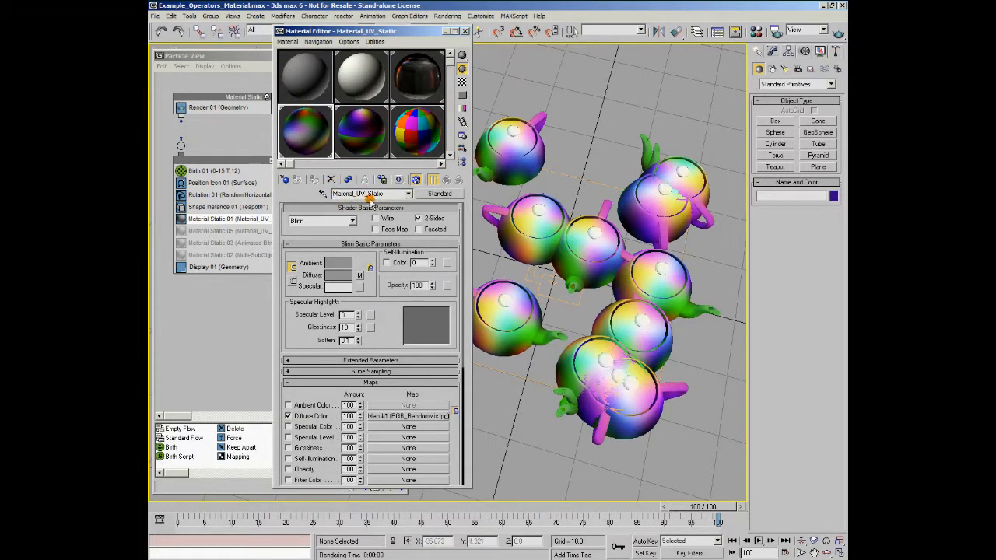
{"action": "left_click", "coordinate": [357, 142]}
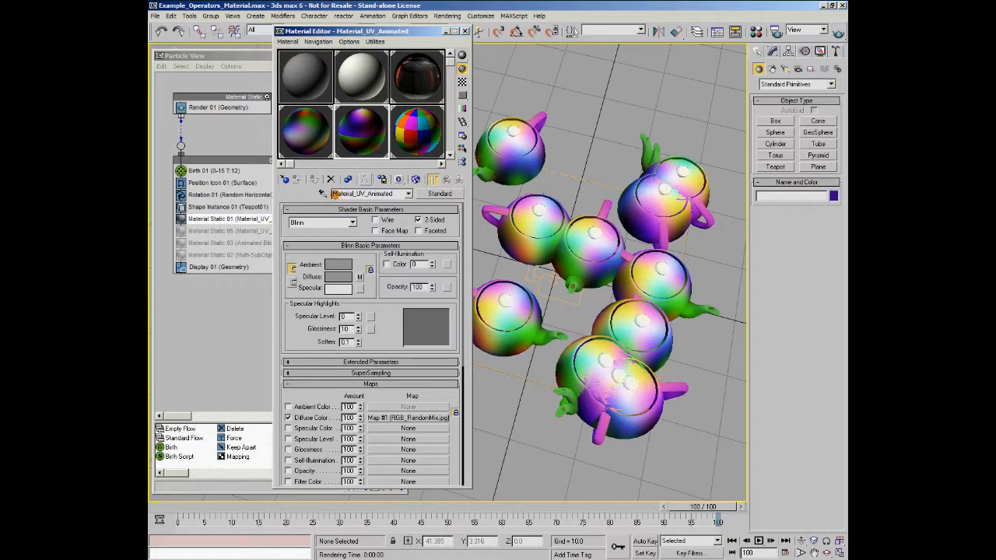
{"action": "left_click", "coordinate": [418, 144]}
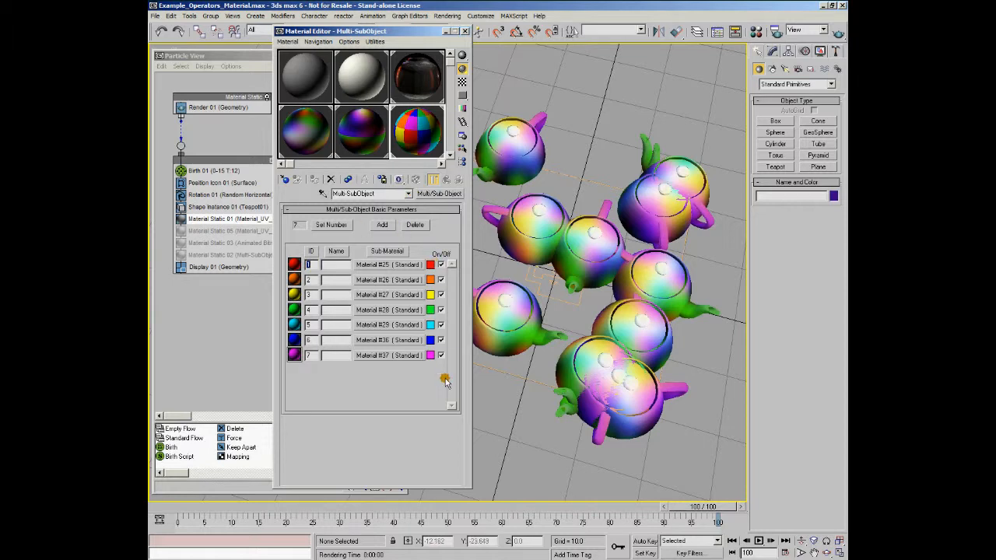
{"action": "left_click", "coordinate": [420, 92]}
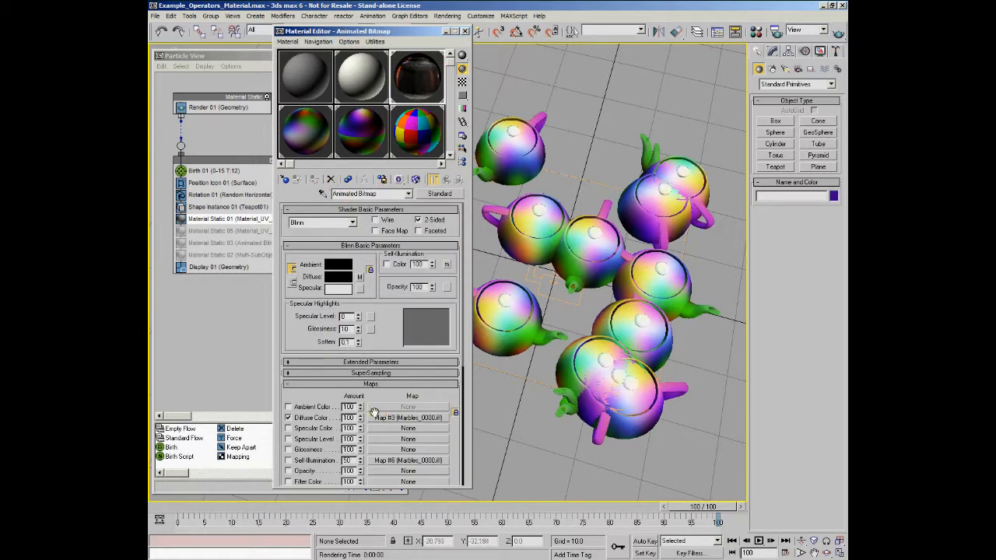
{"action": "left_click", "coordinate": [464, 32]}
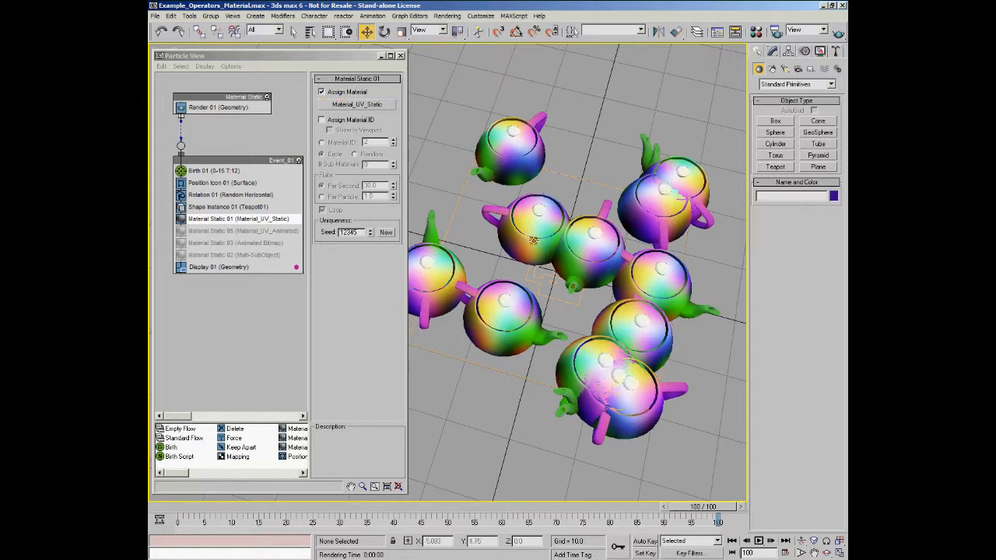
- Toggle Assign Material ID on and off for Material Static 01, and browse the Material Editor's materials available to it without choosing one
{"action": "left_click", "coordinate": [322, 121]}
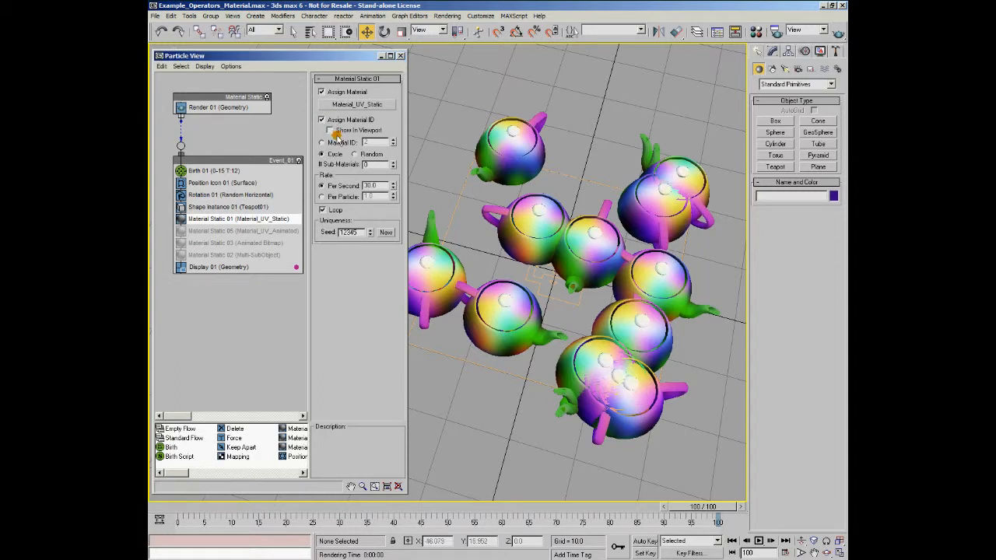
{"action": "left_click", "coordinate": [322, 120]}
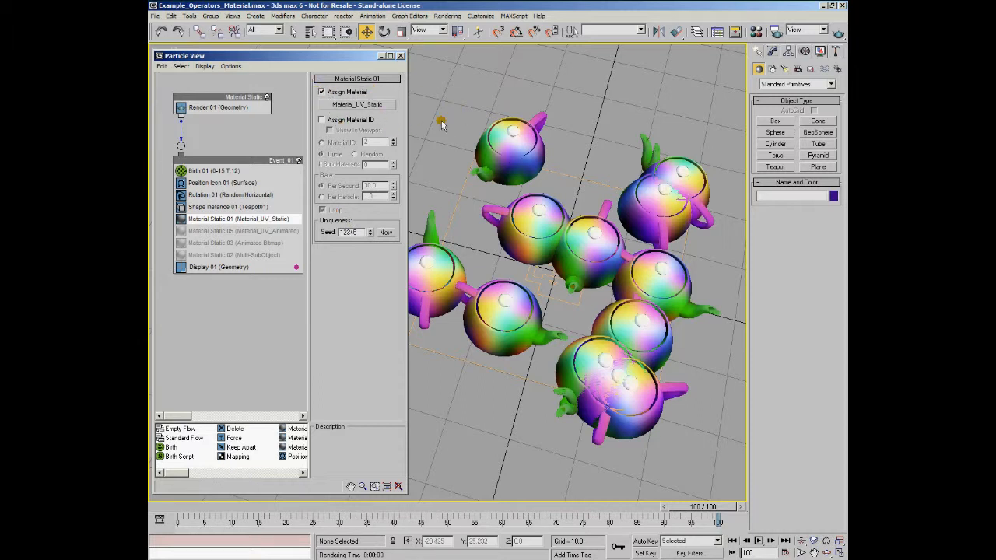
{"action": "left_click", "coordinate": [358, 104]}
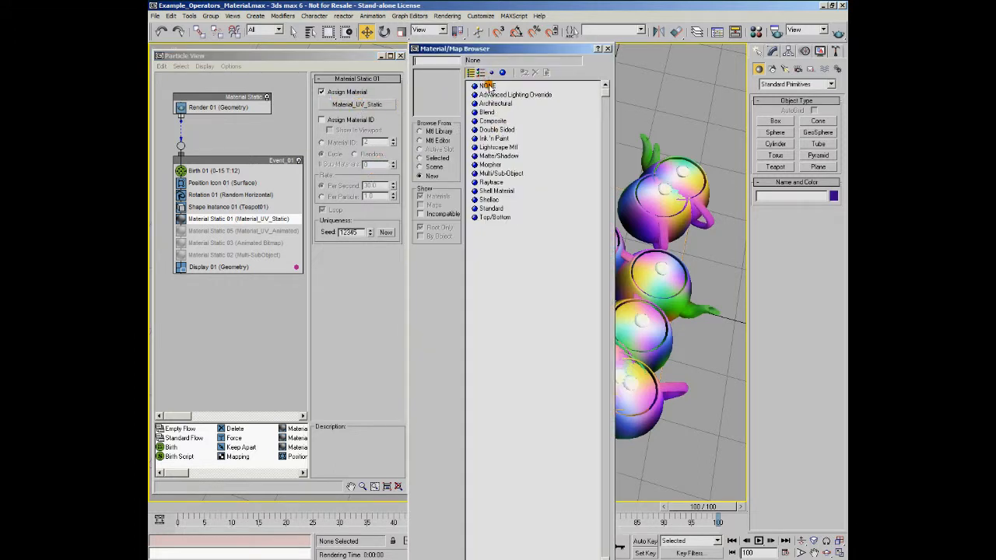
{"action": "left_click", "coordinate": [432, 141]}
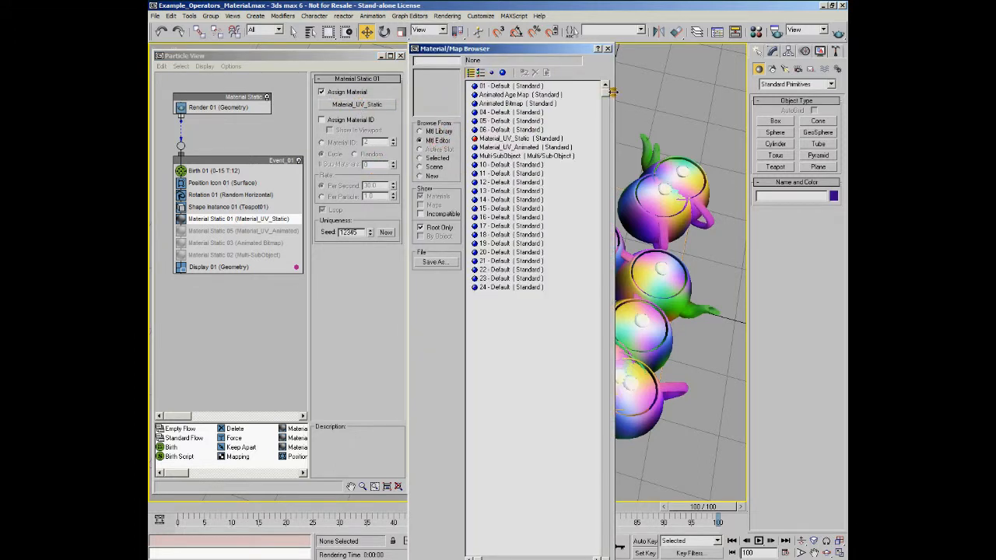
{"action": "left_click", "coordinate": [608, 48]}
- Assign Material_UV_Static from the Material Editor to the Material Static 01 operator as an instance
{"action": "left_click", "coordinate": [756, 31]}
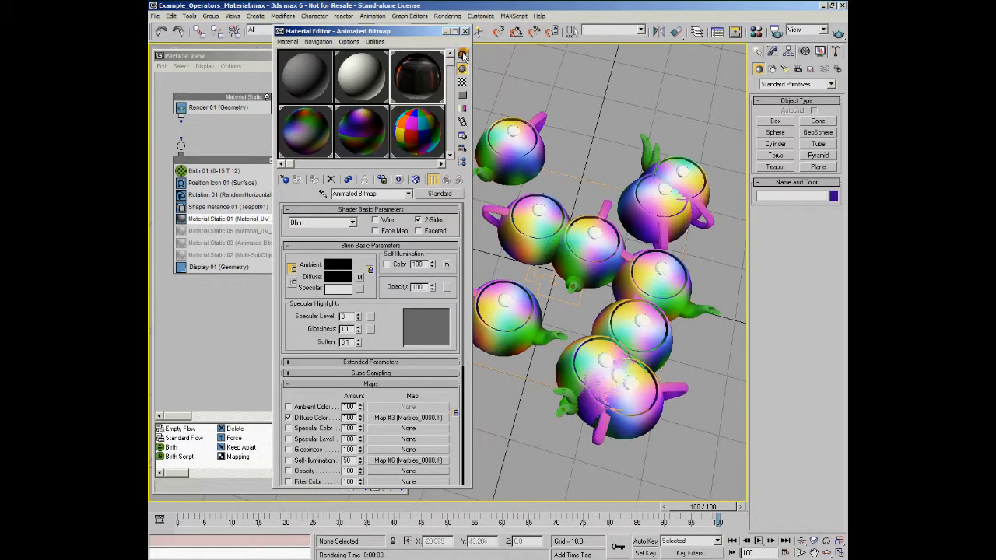
{"action": "left_click_drag", "start_coordinate": [436, 31], "coordinate": [685, 30]}
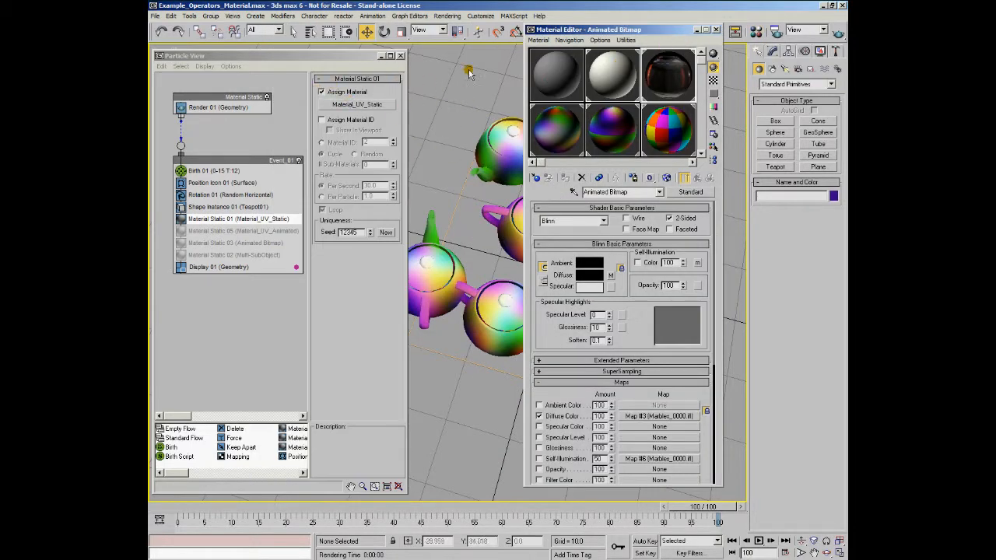
{"action": "left_click", "coordinate": [565, 136]}
{"action": "left_click_drag", "start_coordinate": [560, 136], "coordinate": [383, 108]}
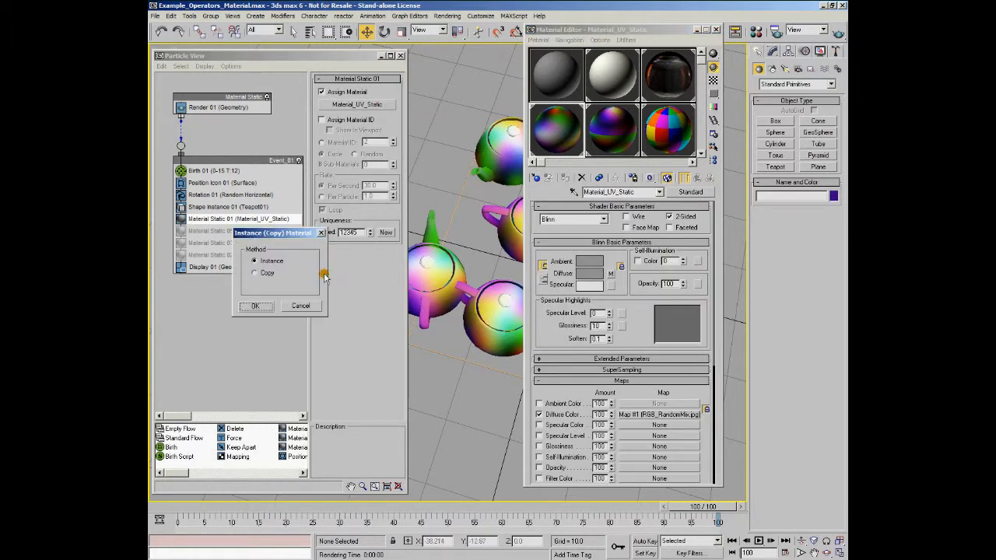
{"action": "left_click", "coordinate": [261, 304]}
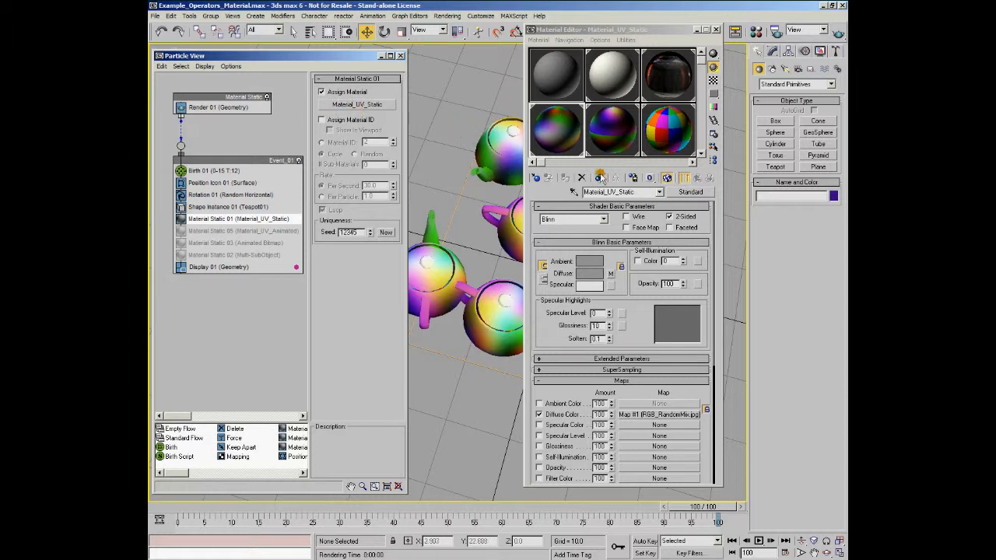
{"action": "left_click", "coordinate": [715, 29]}
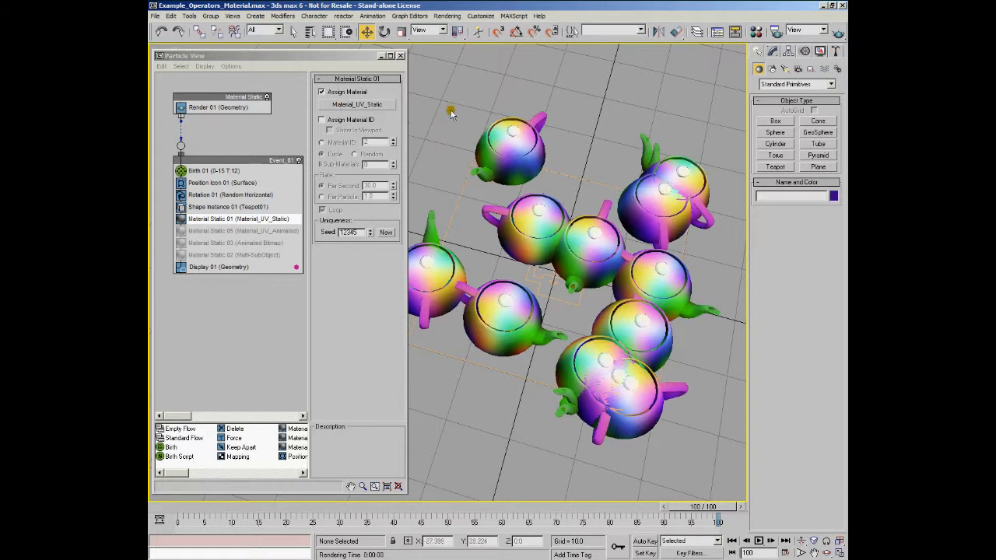
- View the RGB_RandomMix.jpg image used as the diffuse map of Material_UV_Static
{"action": "left_click", "coordinate": [755, 31]}
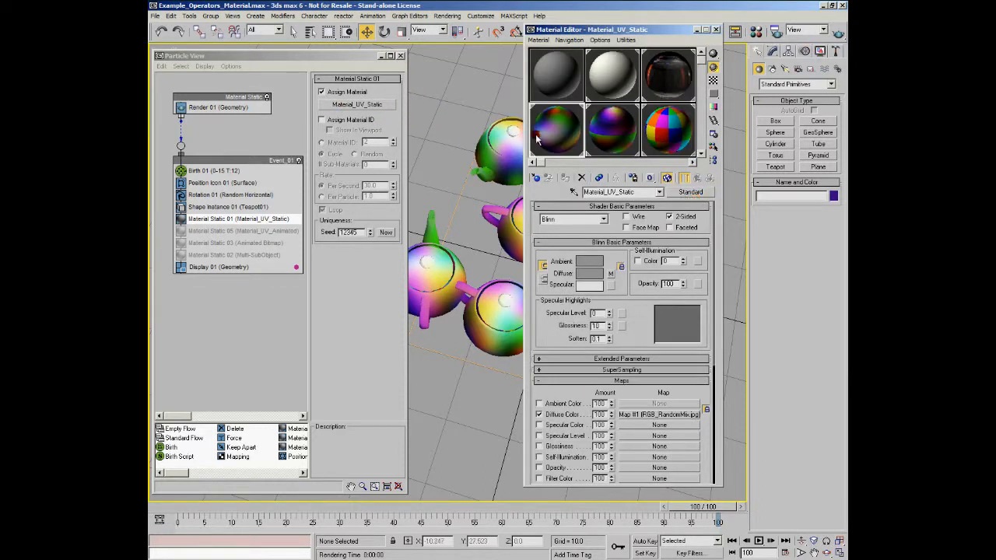
{"action": "left_click", "coordinate": [661, 414]}
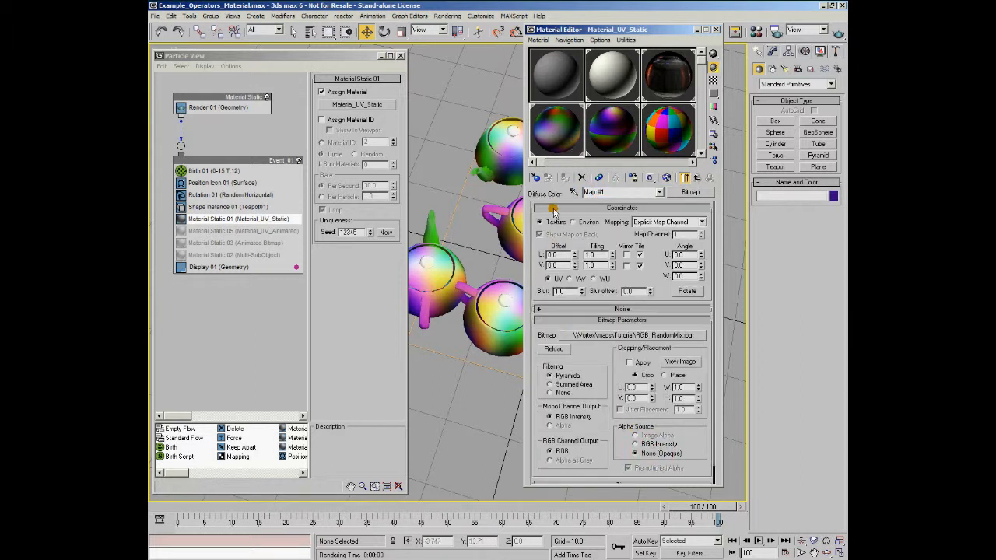
{"action": "left_click", "coordinate": [679, 362]}
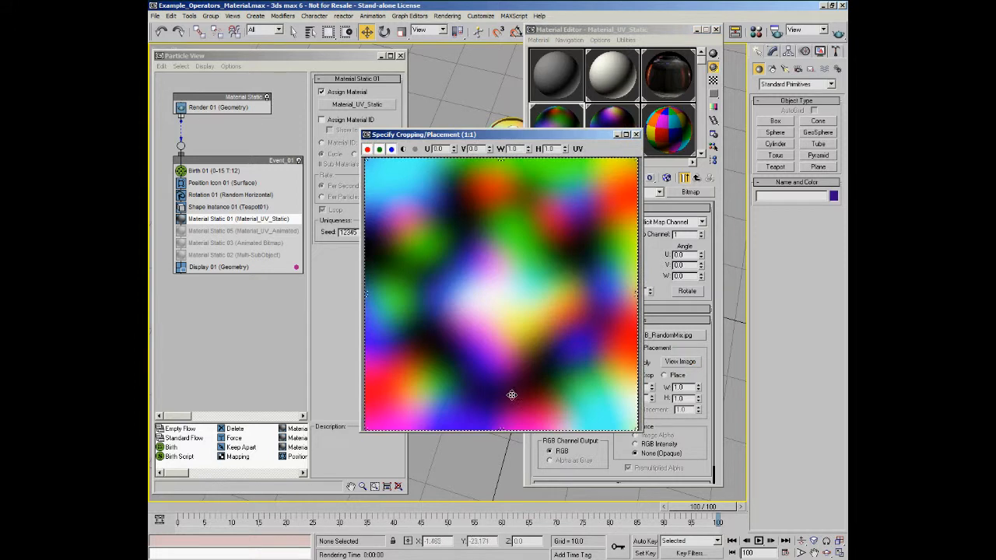
{"action": "left_click", "coordinate": [634, 136]}
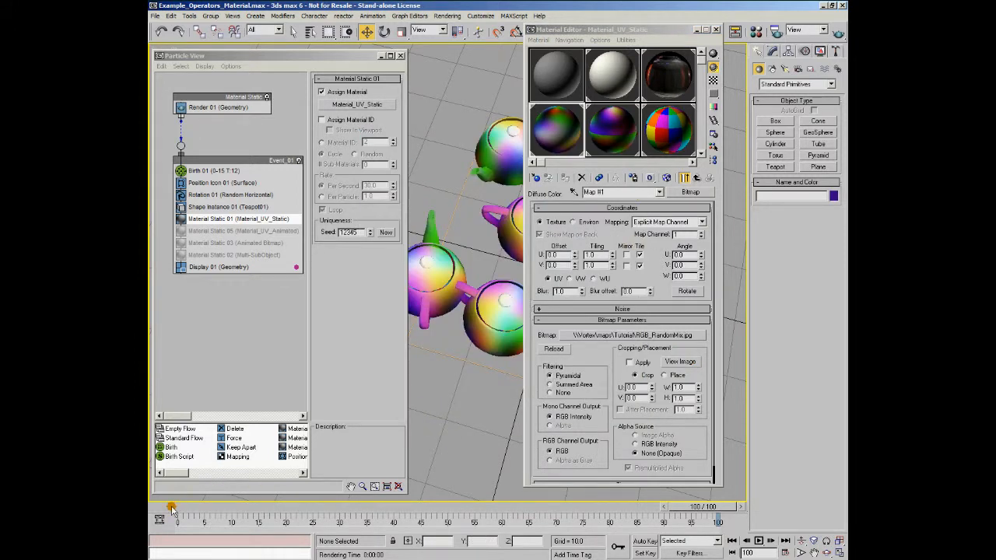
- Scrub the animation to frames 25 and 51 and examine the V offset of Material_UV_Animated's diffuse map and its other map slots
{"action": "left_click", "coordinate": [168, 509]}
{"action": "left_click_drag", "start_coordinate": [168, 510], "coordinate": [312, 510]}
{"action": "left_click", "coordinate": [612, 128]}
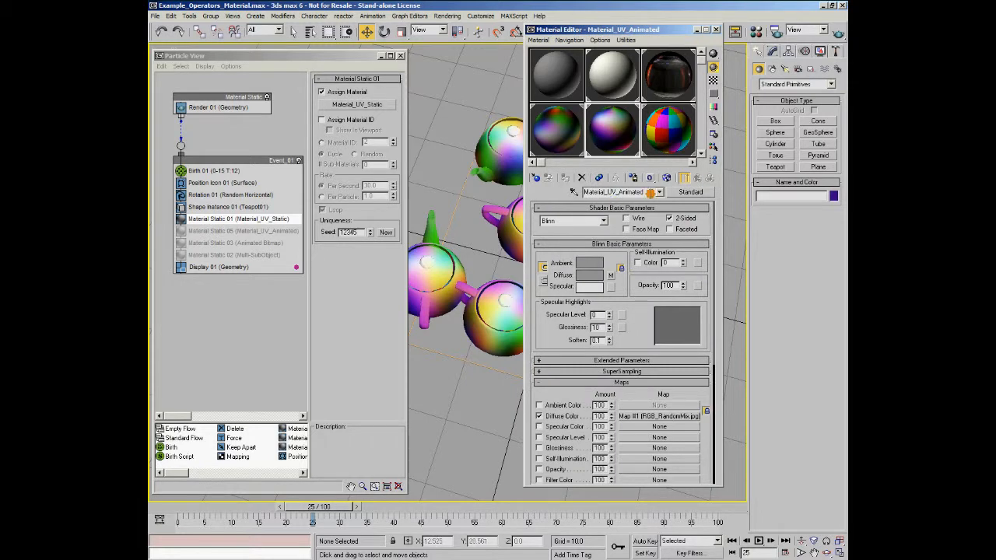
{"action": "left_click", "coordinate": [657, 416]}
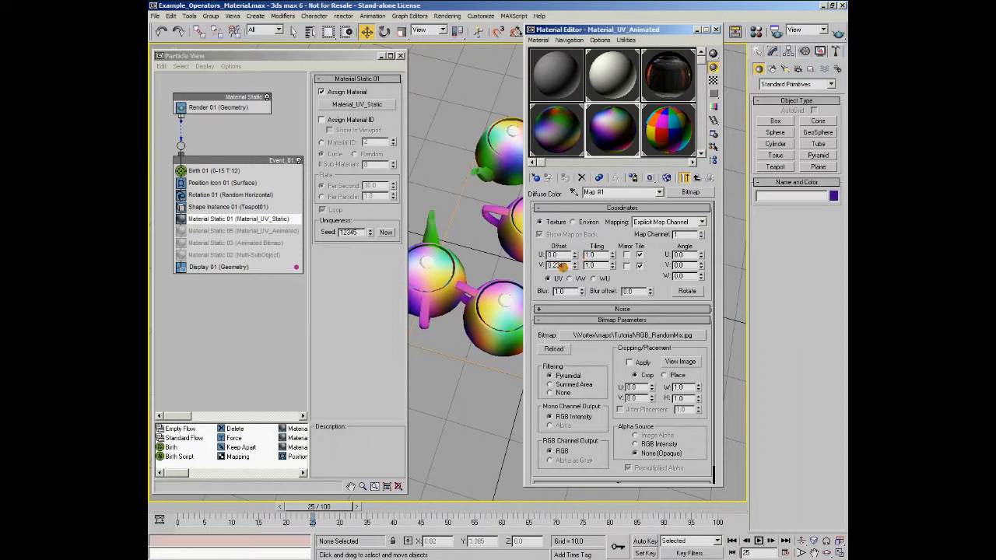
{"action": "left_click_drag", "start_coordinate": [312, 506], "coordinate": [453, 507]}
{"action": "left_click", "coordinate": [618, 127]}
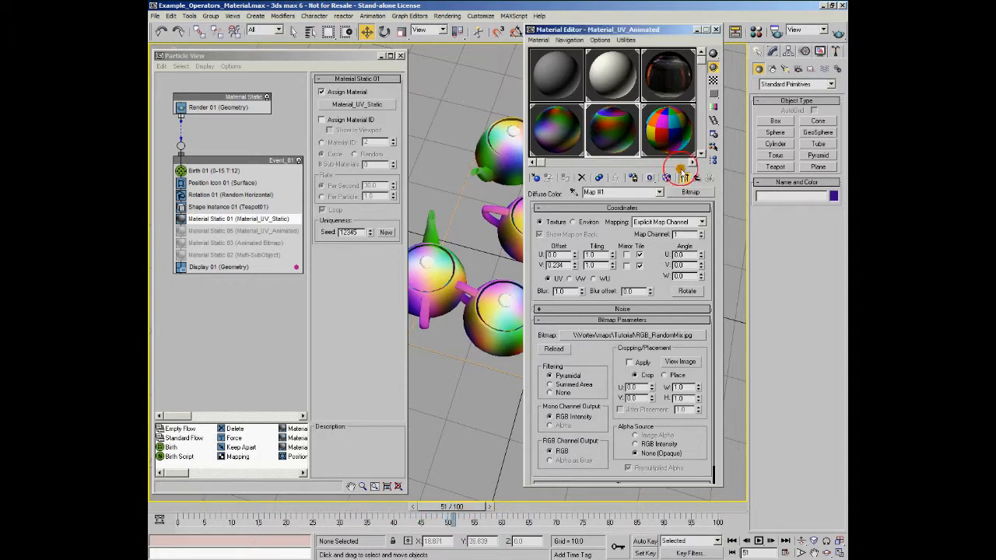
{"action": "left_click", "coordinate": [696, 177]}
{"action": "left_click_drag", "start_coordinate": [636, 395], "coordinate": [644, 310]}
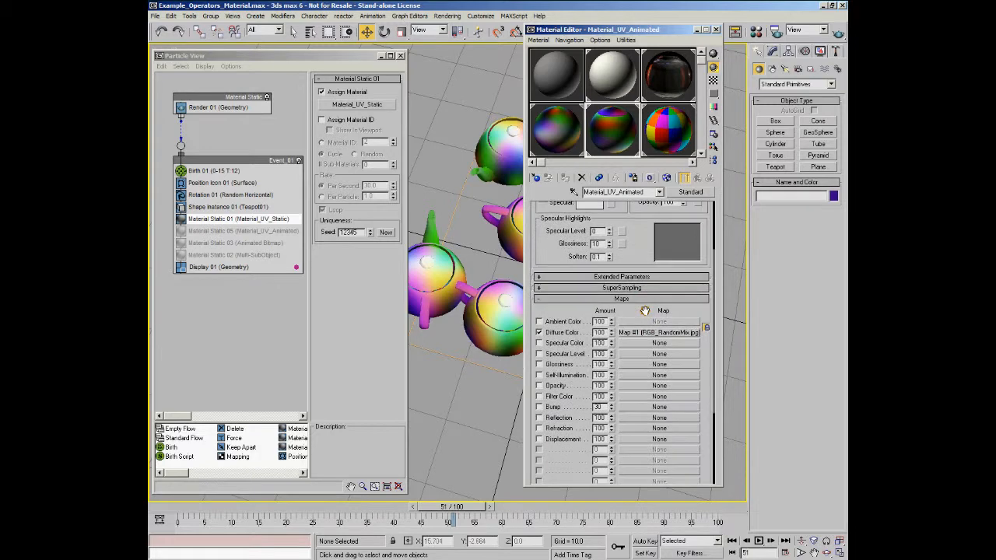
- Review the Multi-SubObject material, scrub to frame 68, and examine the Animated Bitmap's diffuse map and its Sync Frames to Particle Age option
{"action": "left_click", "coordinate": [658, 137]}
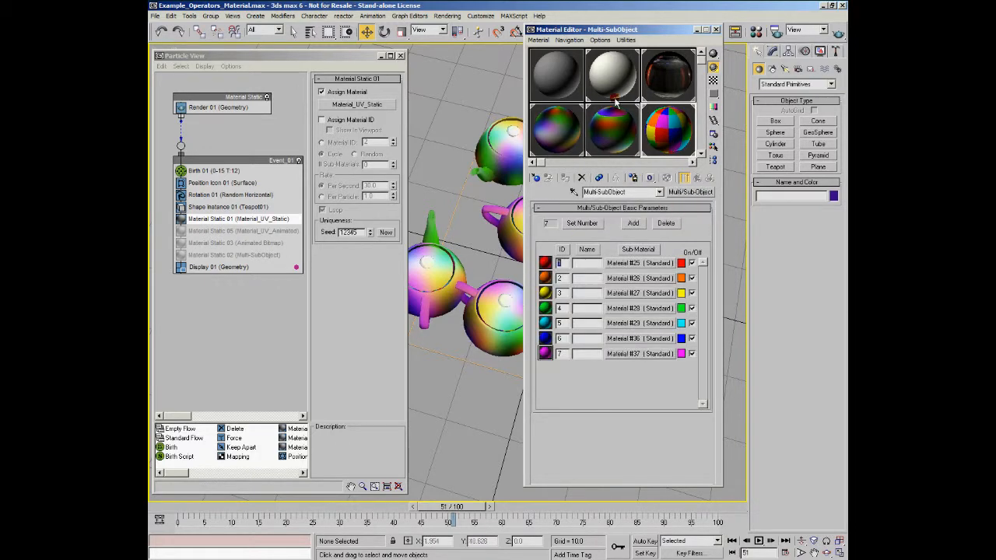
{"action": "left_click", "coordinate": [674, 73]}
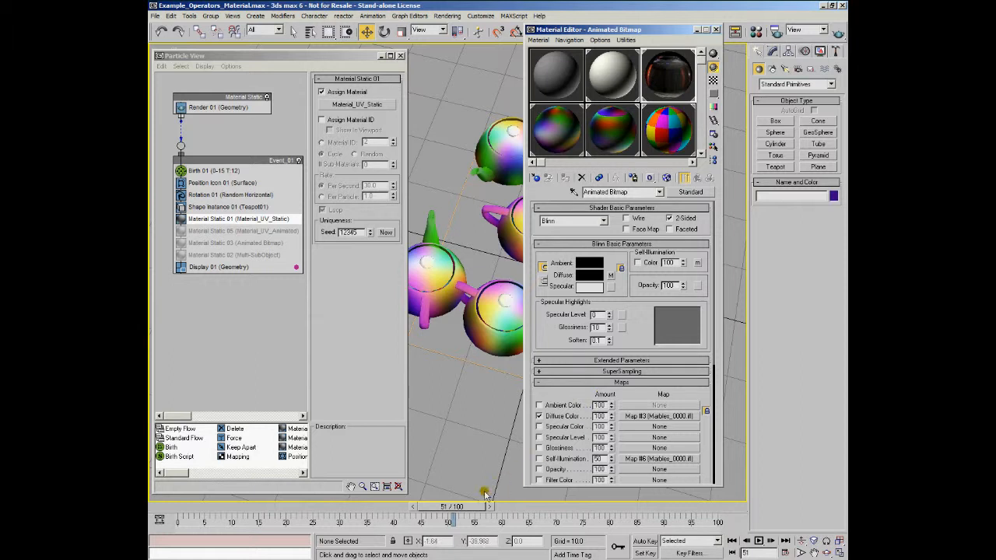
{"action": "left_click_drag", "start_coordinate": [463, 507], "coordinate": [542, 506]}
{"action": "left_click", "coordinate": [663, 74]}
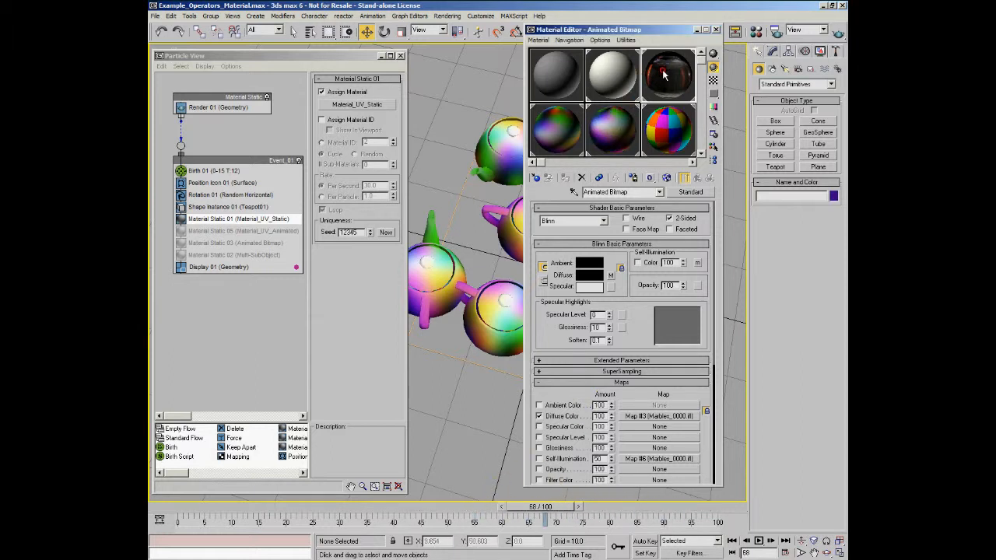
{"action": "left_click", "coordinate": [652, 416]}
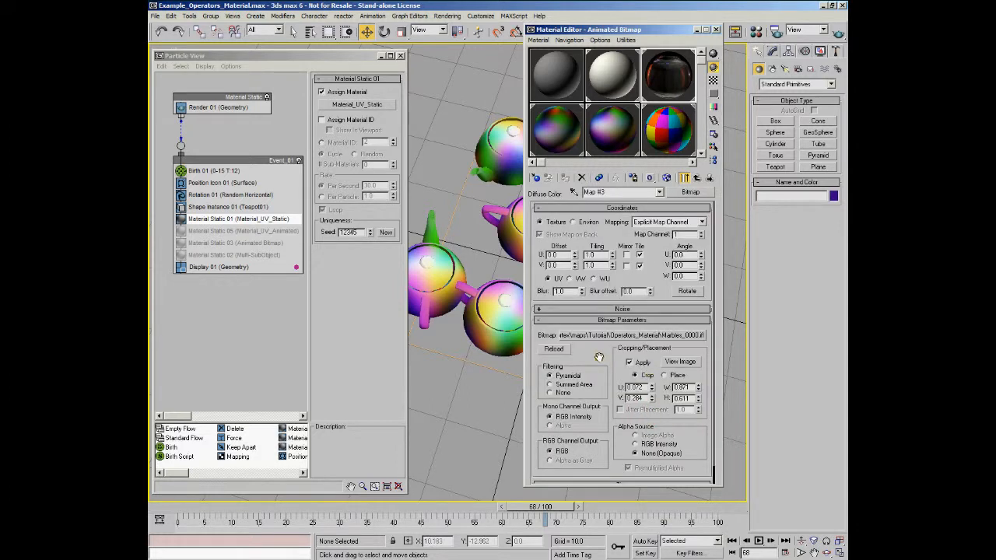
{"action": "scroll", "coordinate": [623, 342], "scroll_direction": "down", "scroll_amount": 1}
{"action": "left_click", "coordinate": [623, 467]}
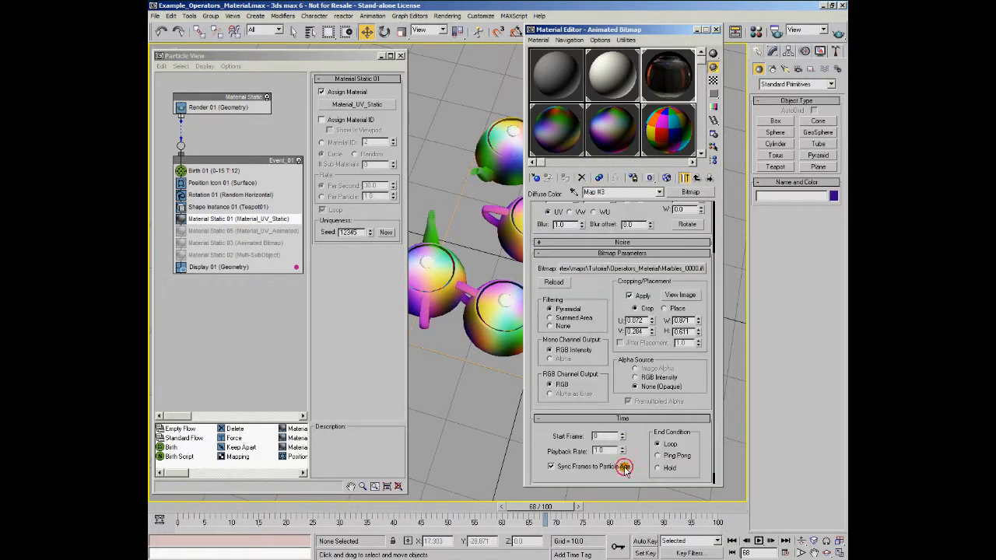
{"action": "left_click", "coordinate": [551, 466]}
{"action": "left_click_drag", "start_coordinate": [606, 285], "coordinate": [597, 351]}
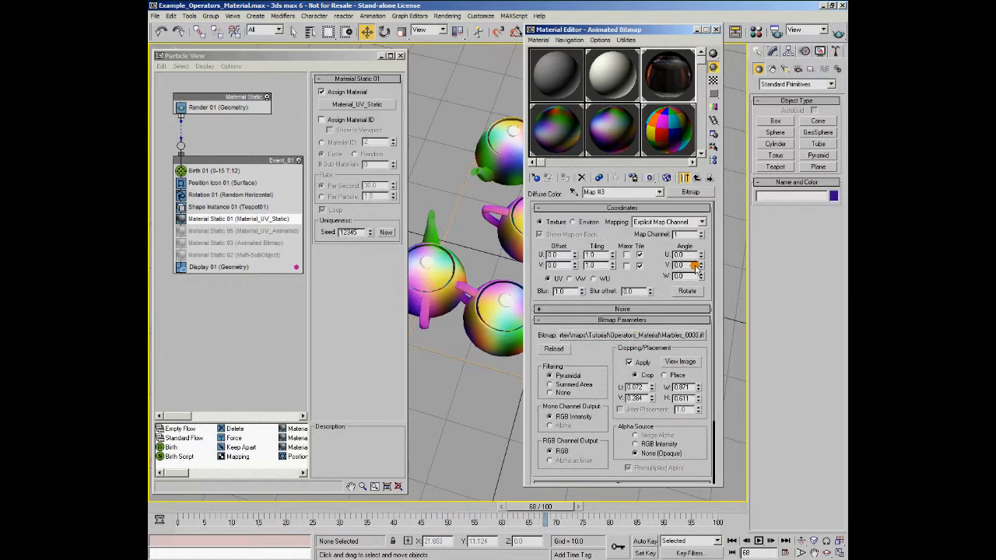
{"action": "left_click", "coordinate": [697, 179]}
- Examine the animated V offset of Material_UV_Animated's diffuse map while scrubbing the animation to frames 86 and 97
{"action": "left_click", "coordinate": [622, 127]}
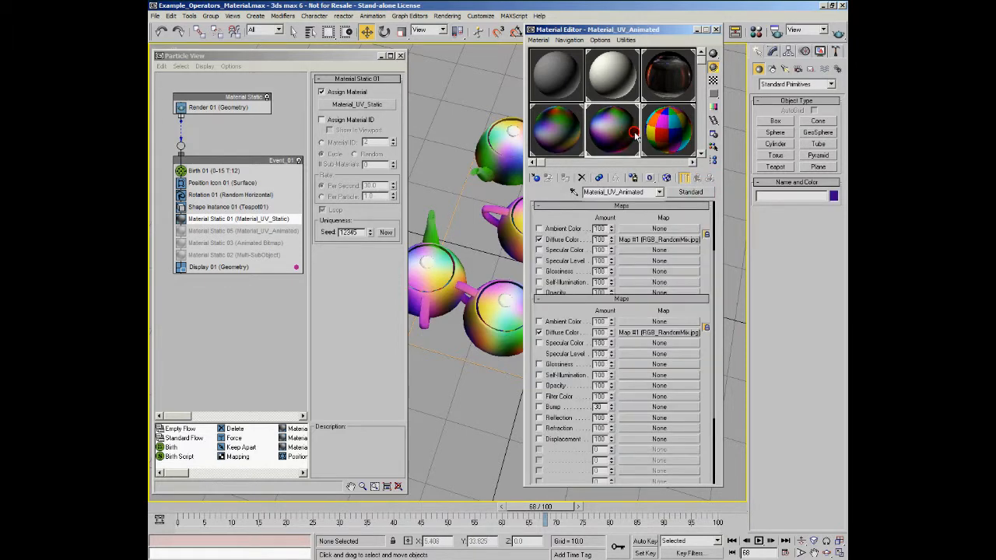
{"action": "left_click", "coordinate": [663, 336]}
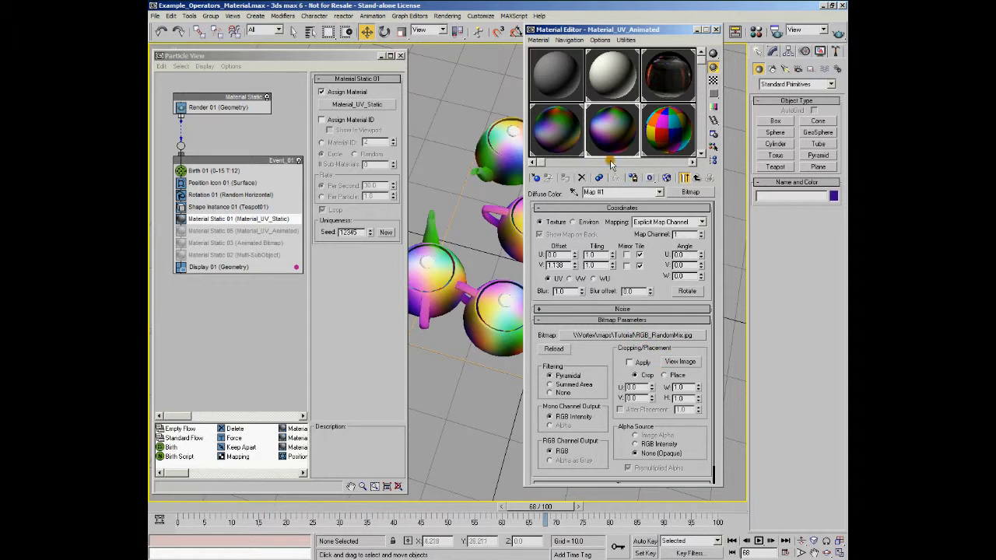
{"action": "left_click", "coordinate": [696, 179]}
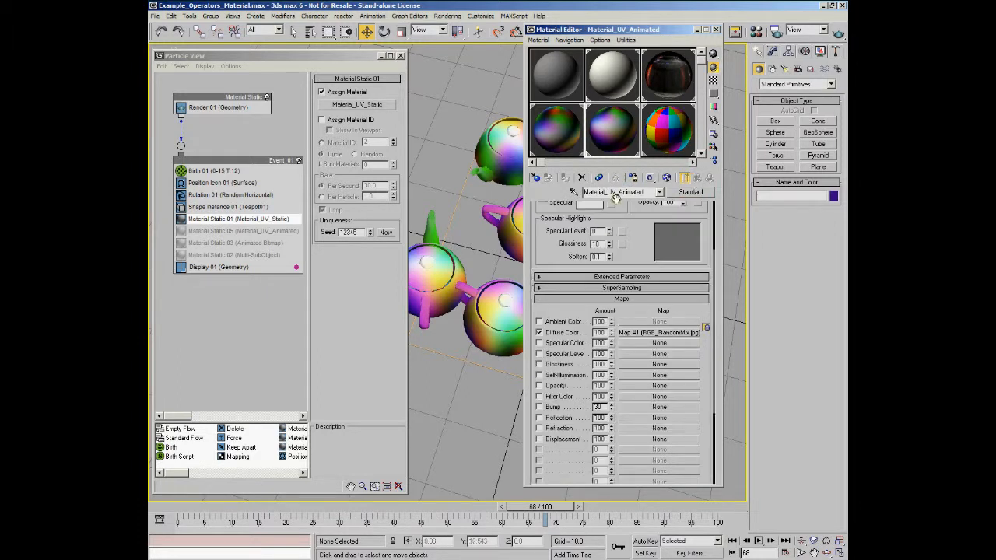
{"action": "left_click", "coordinate": [644, 333]}
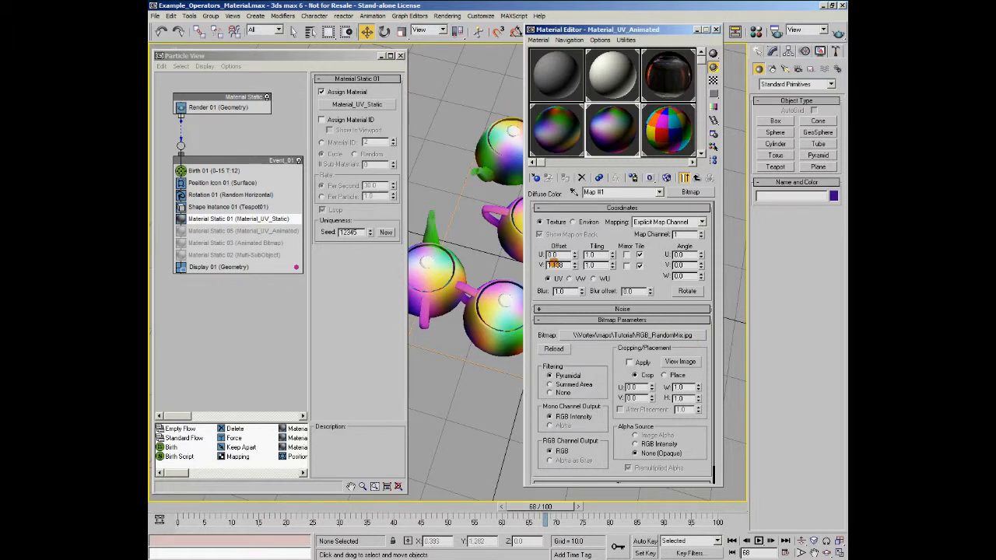
{"action": "left_click", "coordinate": [574, 264]}
{"action": "left_click", "coordinate": [633, 506]}
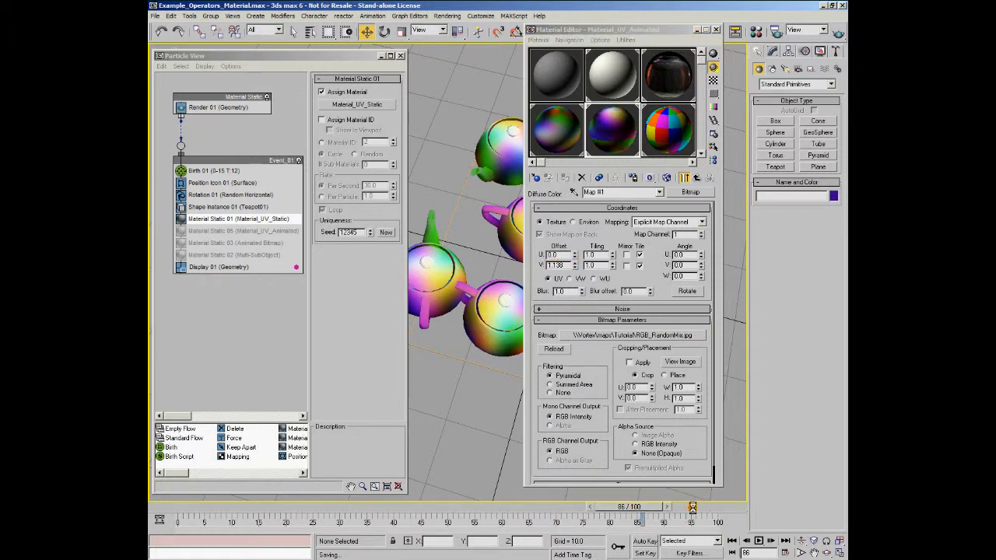
{"action": "left_click", "coordinate": [698, 178]}
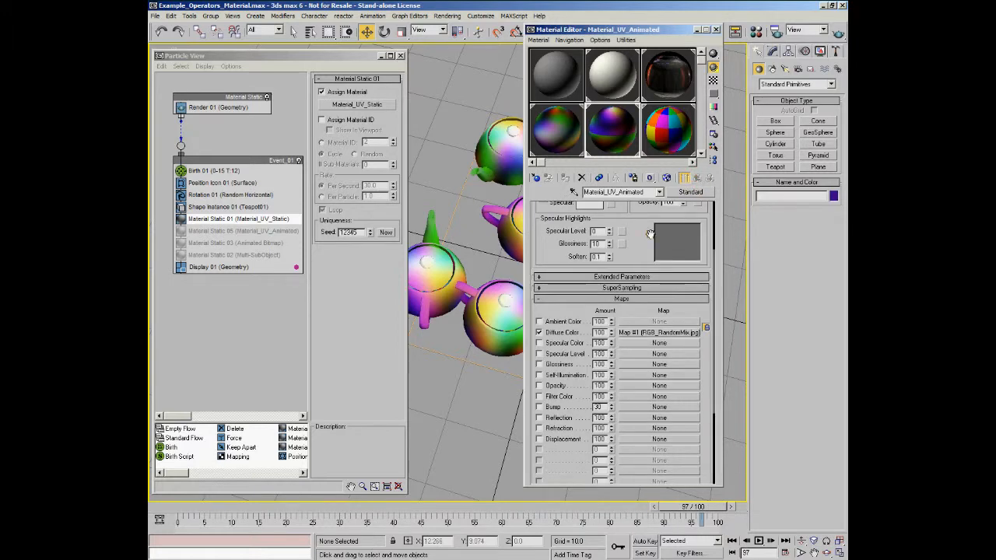
- Review Material_UV_Animated's basic parameters and Material_UV_Static's diffuse map and parent level, and close the Material Editor
{"action": "left_click_drag", "start_coordinate": [640, 230], "coordinate": [645, 377]}
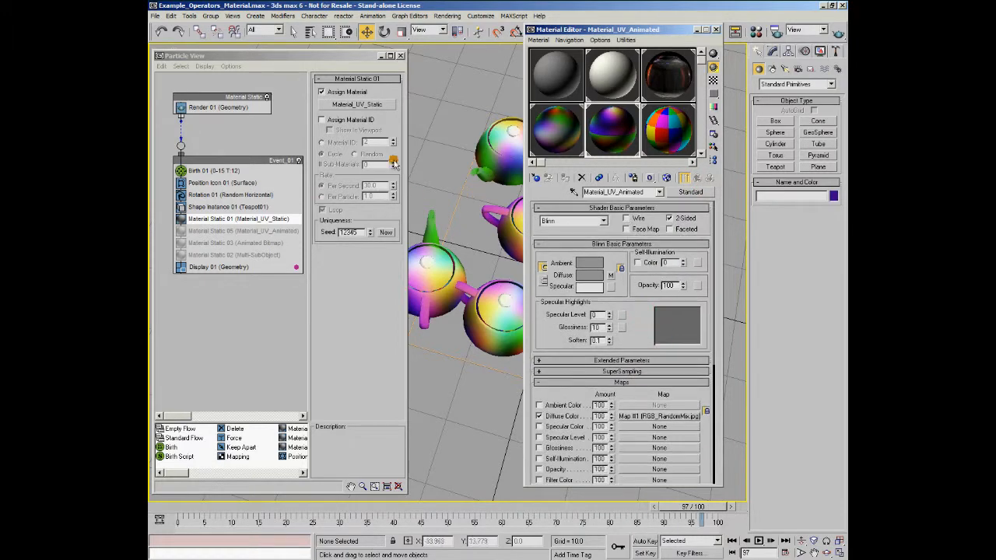
{"action": "left_click", "coordinate": [556, 131]}
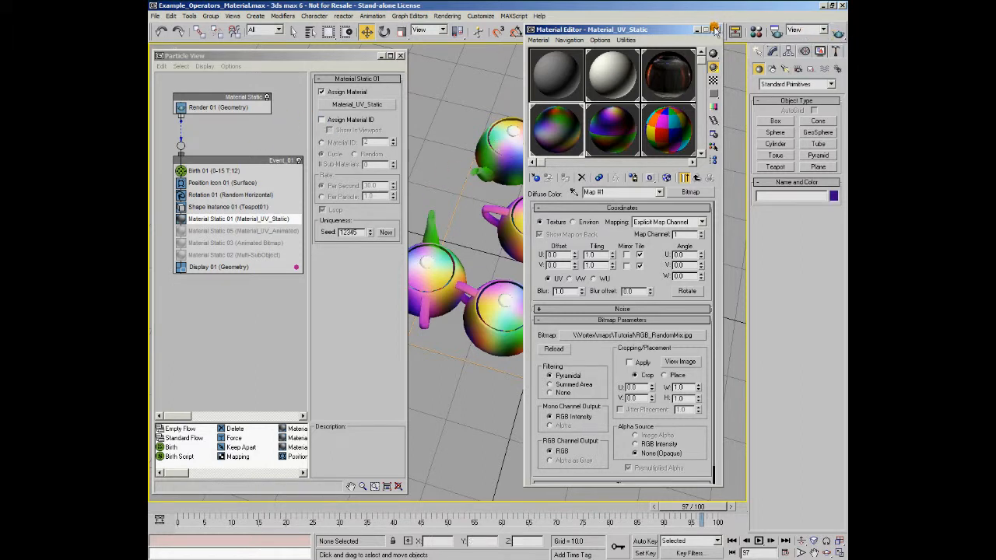
{"action": "left_click", "coordinate": [685, 177]}
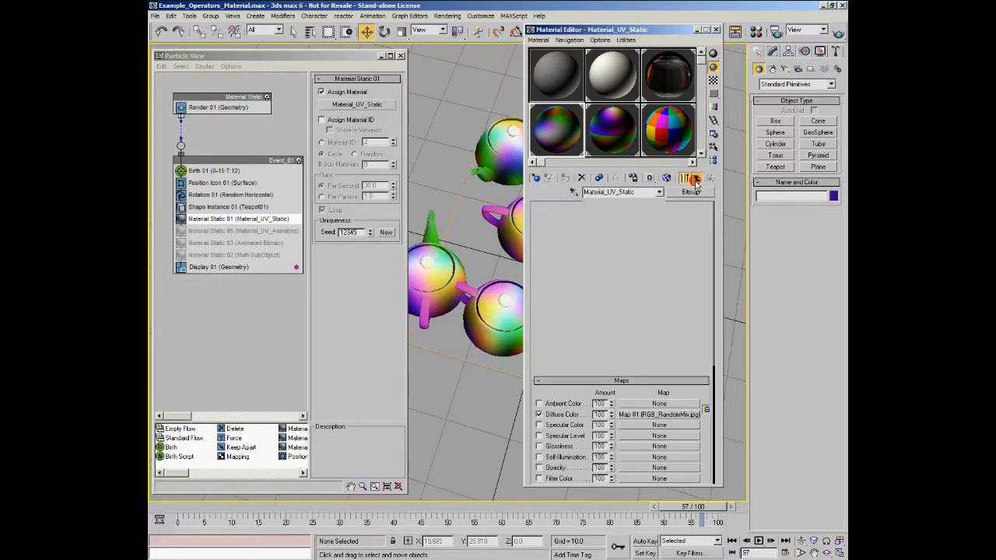
{"action": "left_click", "coordinate": [716, 30]}
- Render the Camera01 sequence without an assigned output file to examine the static material on the teapots, and close the rendered frame
{"action": "left_click", "coordinate": [838, 32]}
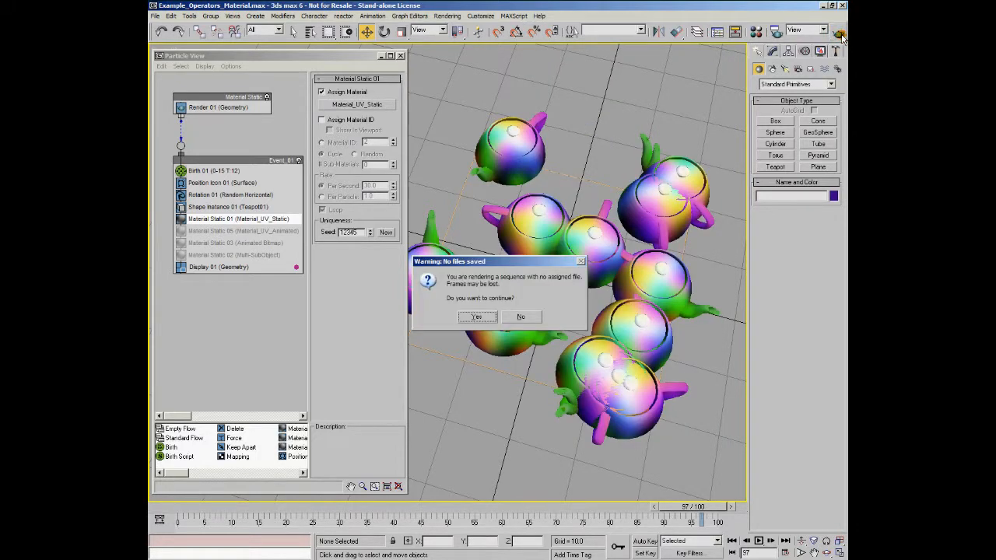
{"action": "left_click", "coordinate": [476, 317]}
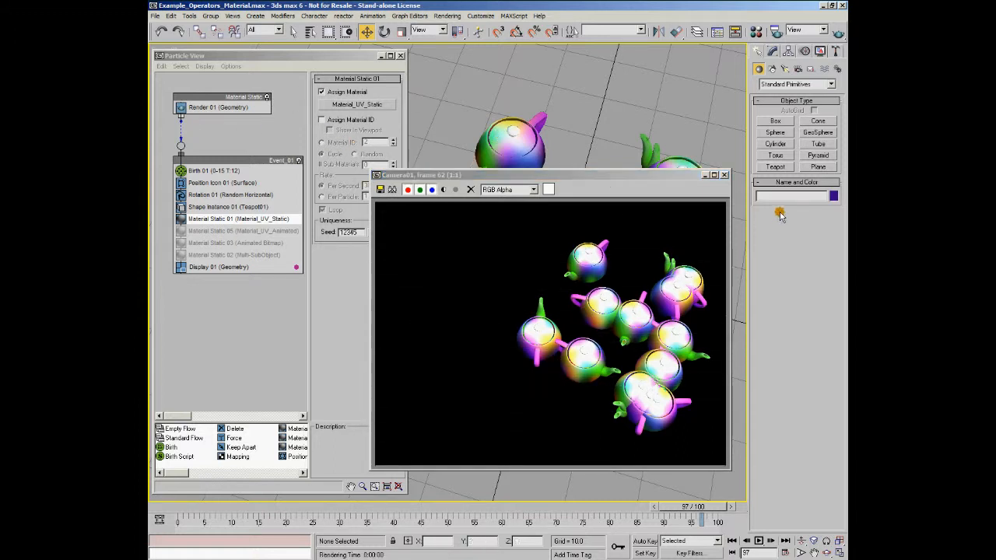
{"action": "left_click", "coordinate": [723, 174]}
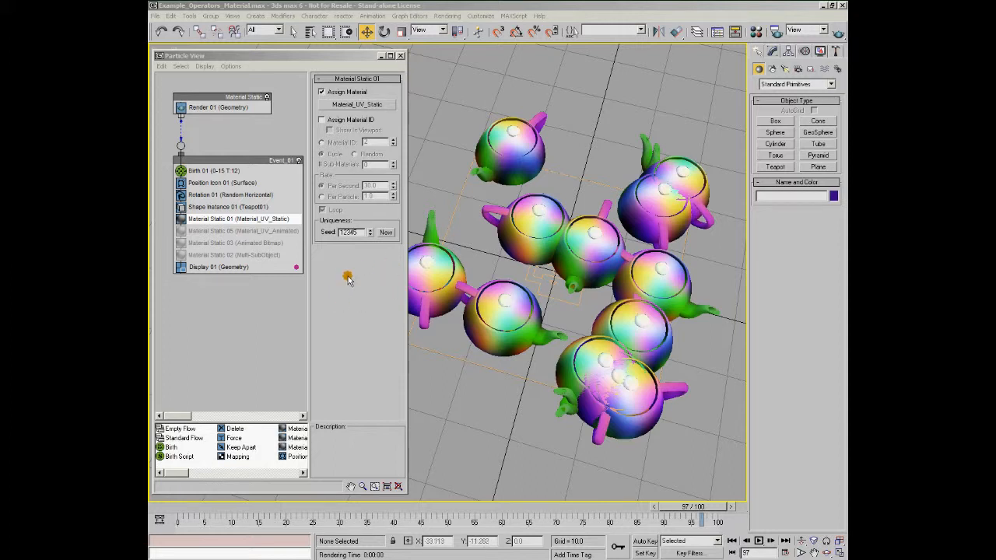
- Check Material_UV_Animated in the Material Editor, and disable the Material Static 01 operator in favour of Material Static 05
{"action": "left_click", "coordinate": [756, 31]}
{"action": "left_click", "coordinate": [623, 134]}
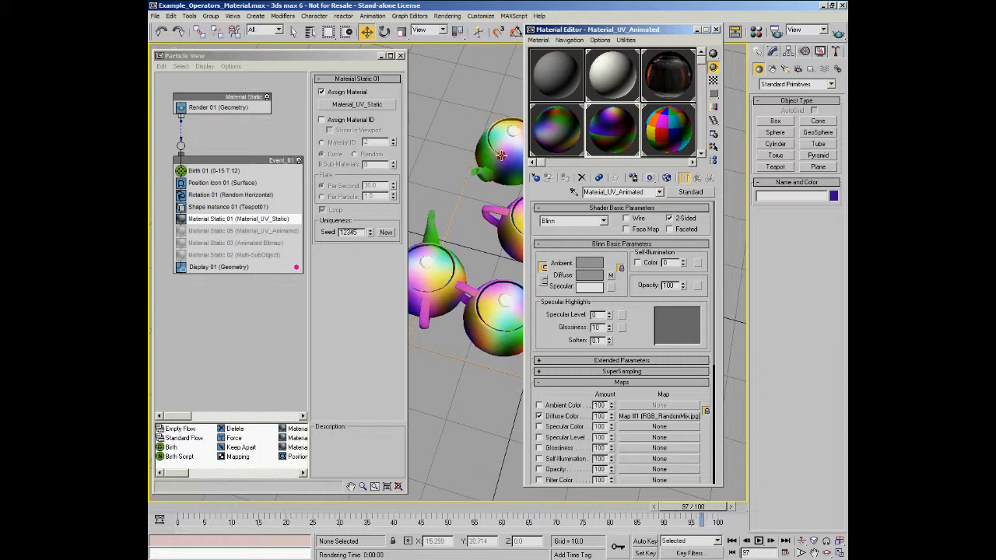
{"action": "left_click", "coordinate": [718, 31]}
{"action": "left_click", "coordinate": [182, 218]}
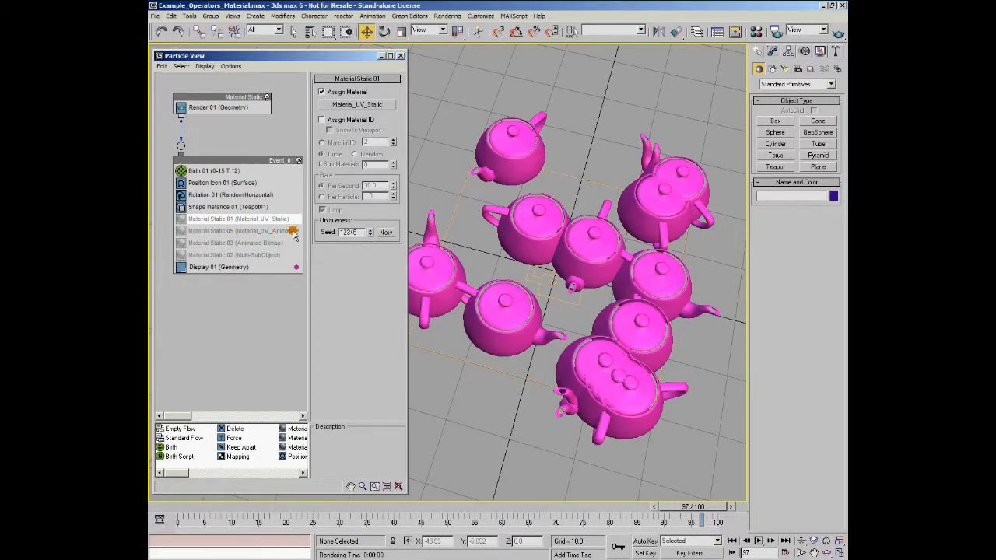
{"action": "left_click", "coordinate": [181, 231]}
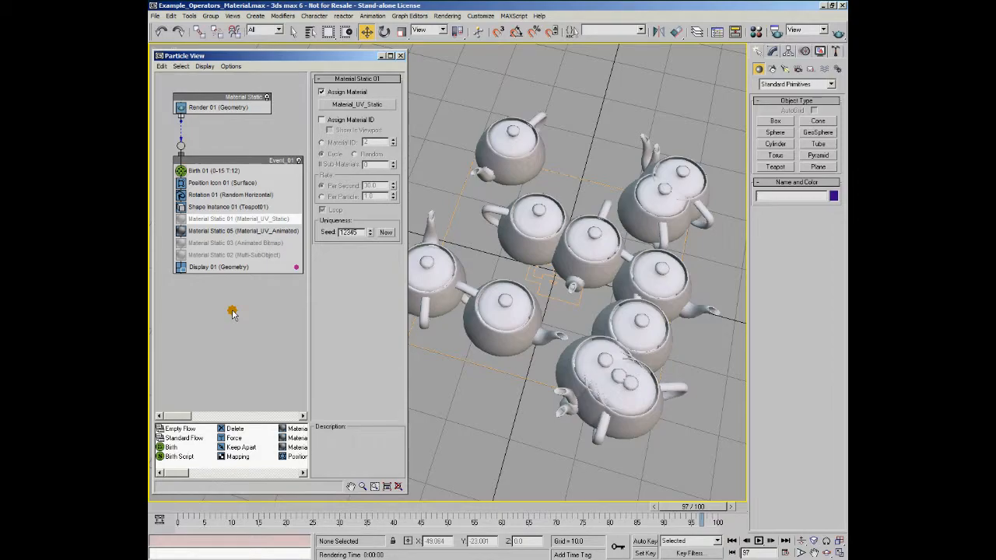